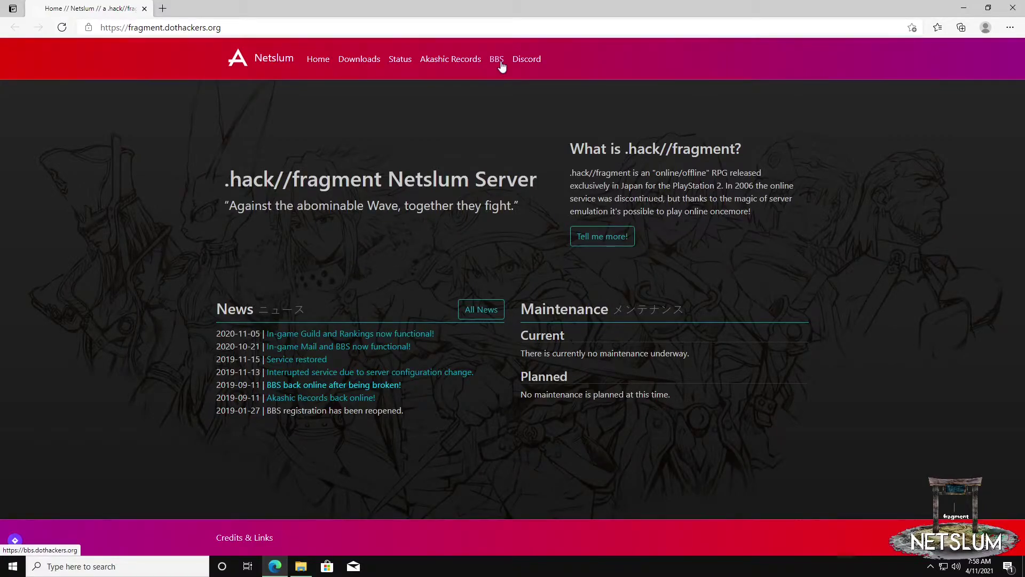
Open the "[Tellipatch Add-On] English Grunty Food Voices" topic in the BBS's .hack//fragment Technical forum
left_click(497, 60)
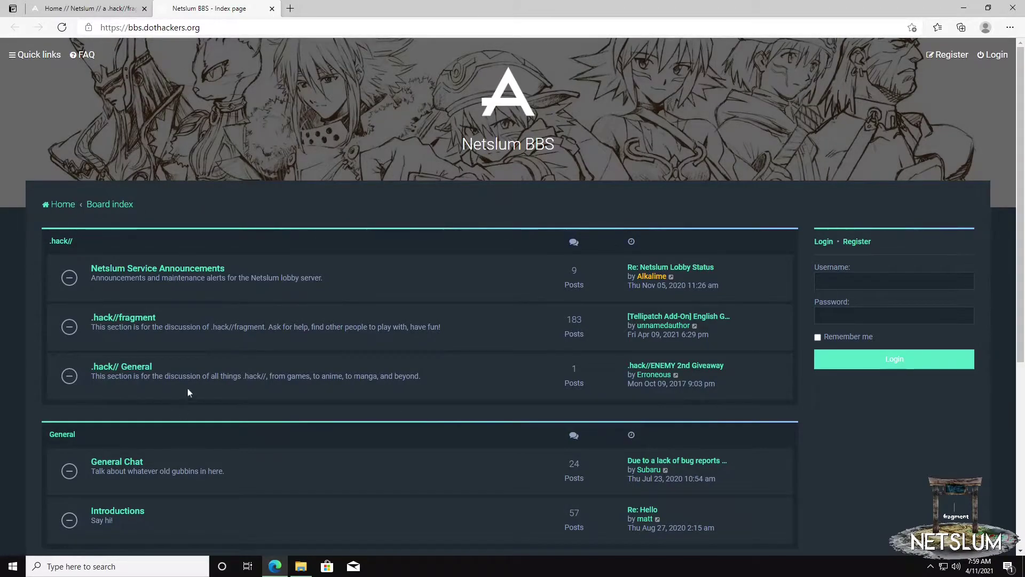
left_click(129, 321)
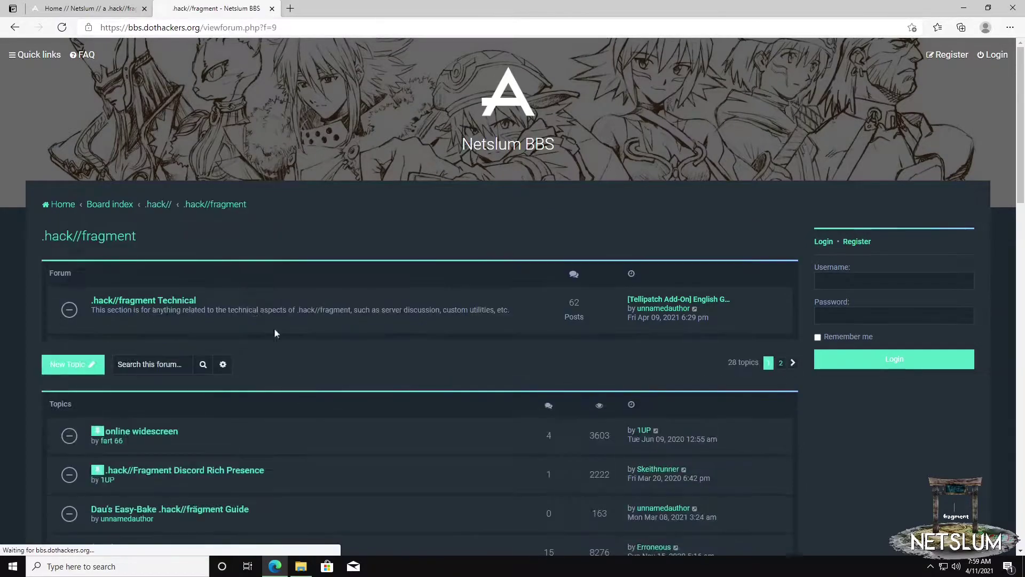
left_click(151, 303)
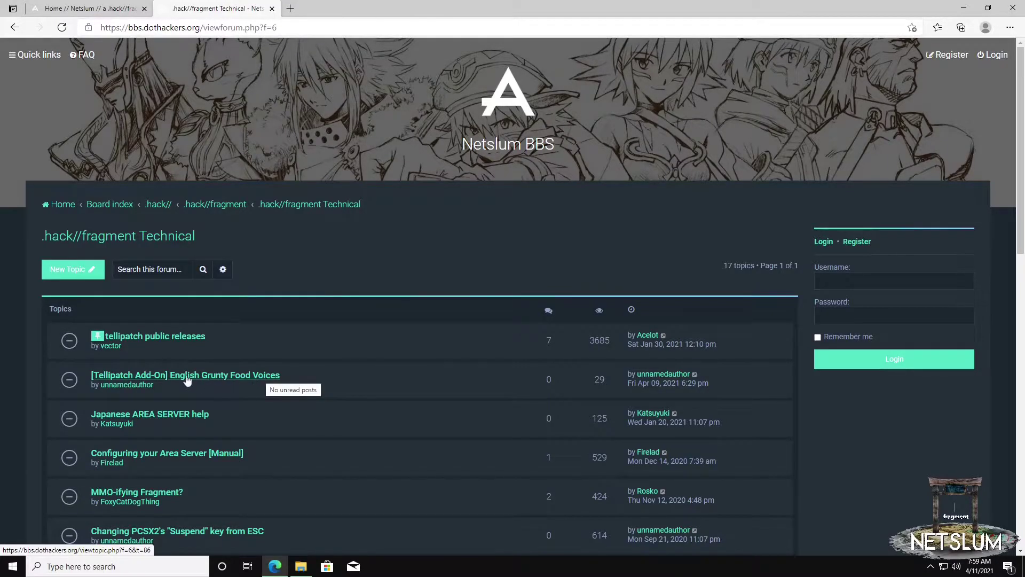
left_click(272, 374)
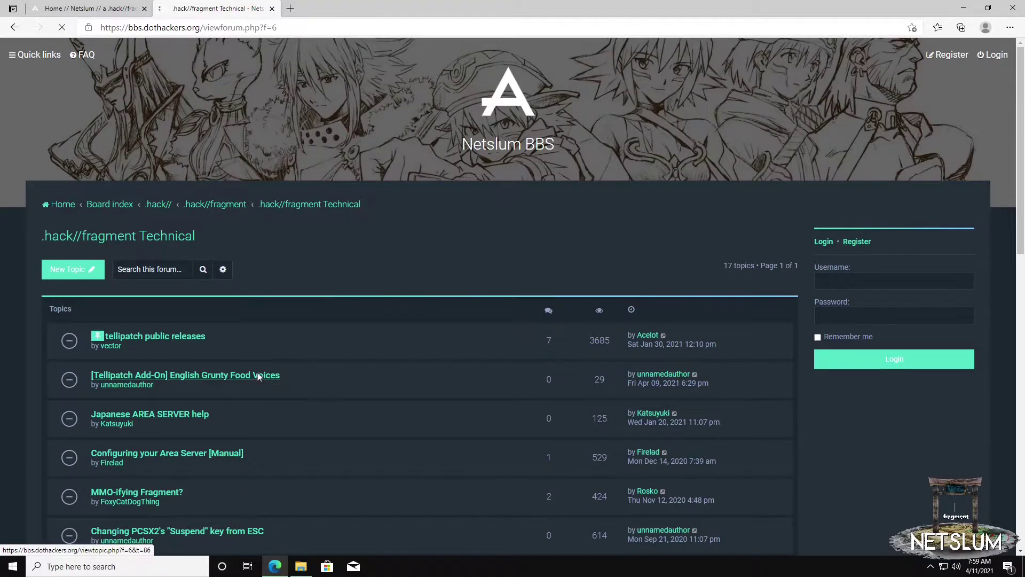
Follow the post's download link and download eng_grunty.zip from MEGA
scroll(258, 332, "down", 6)
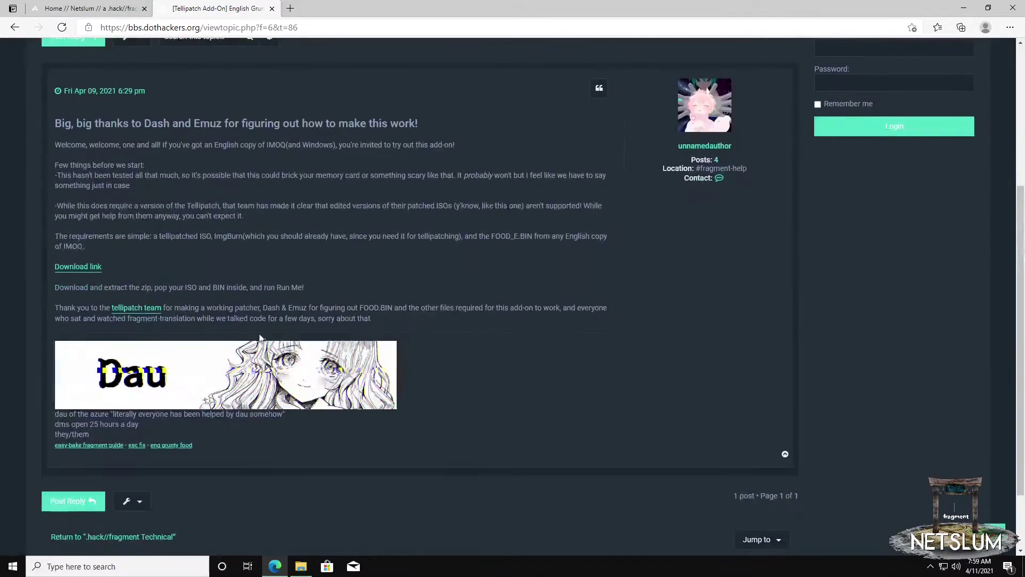
scroll(403, 120, "up", 3)
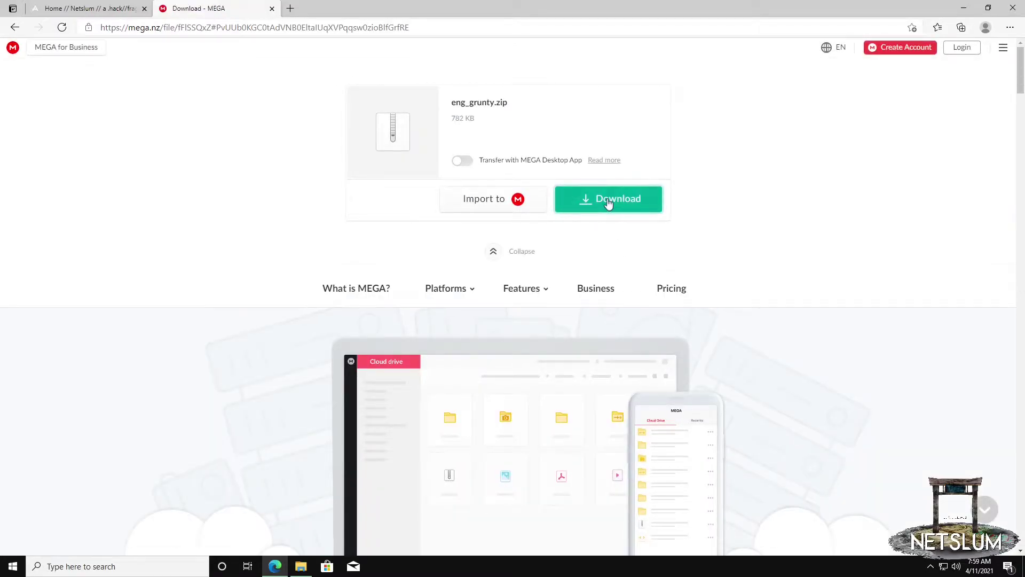
left_click(612, 199)
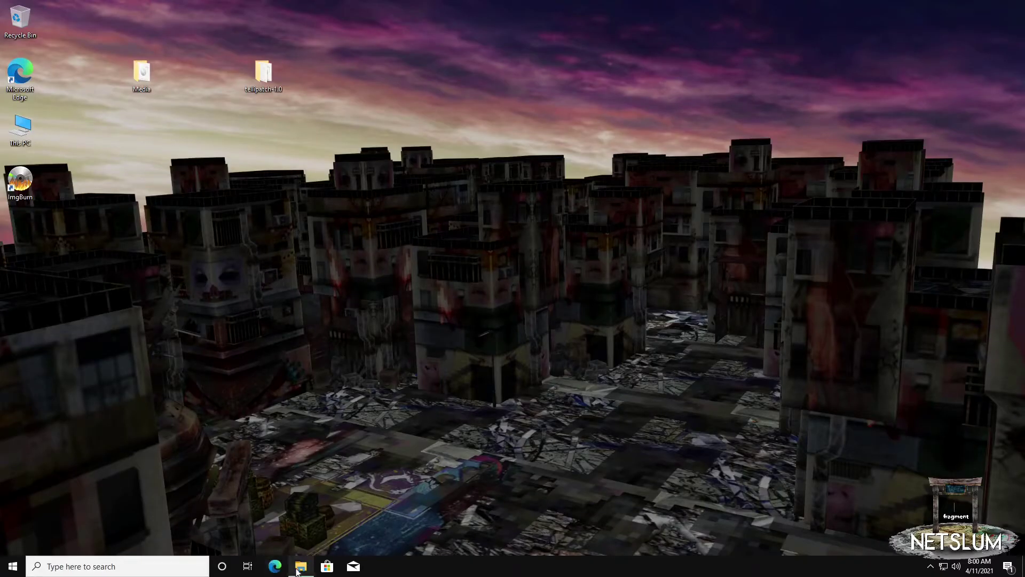
Extract eng_grunty.zip from Downloads to an eng_grunty folder on the desktop and place that folder beside tellipatch-1.0
left_click(301, 567)
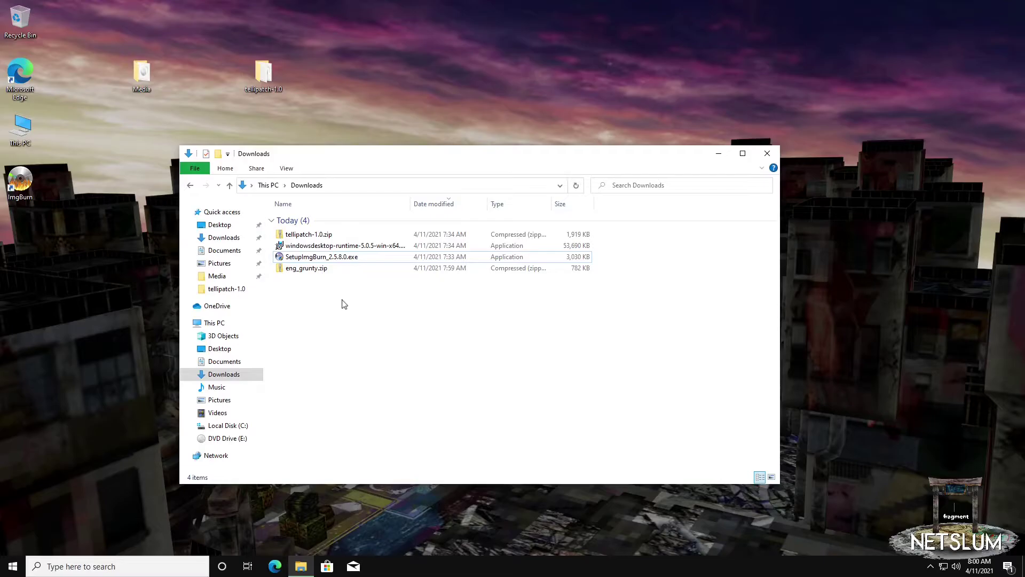
left_click_drag(302, 268, 428, 82)
left_click(450, 88)
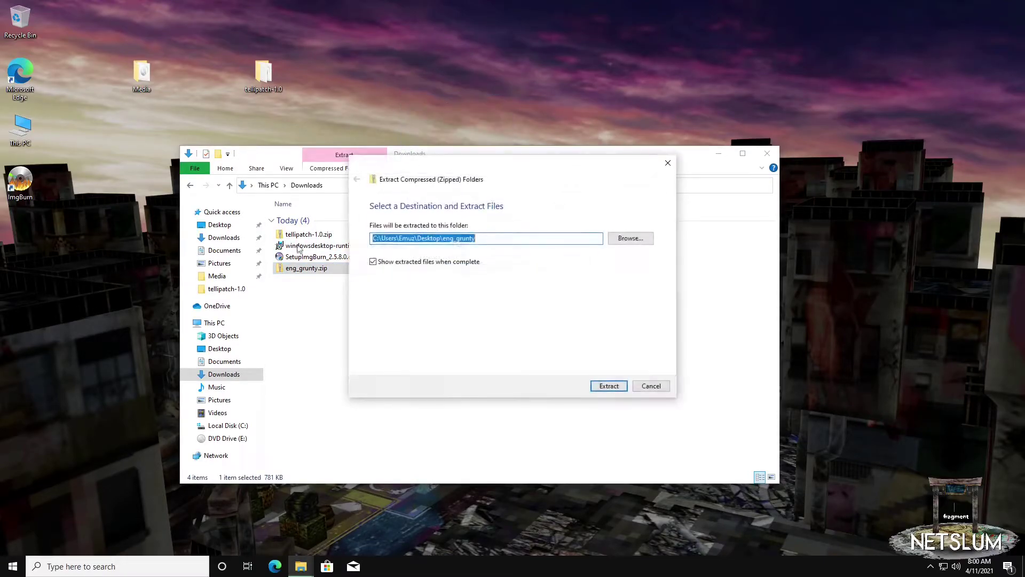
left_click(610, 388)
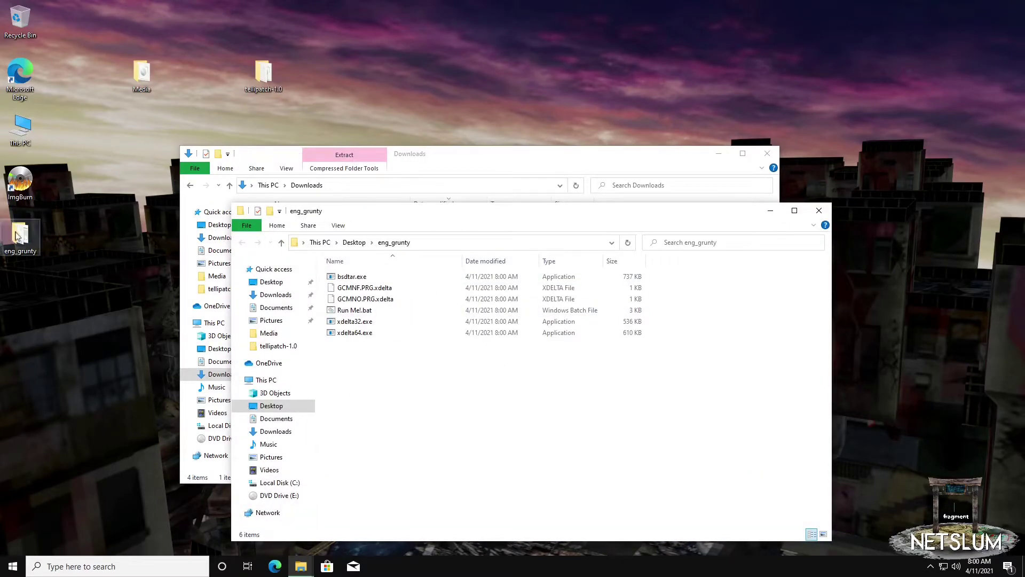
left_click_drag(20, 237, 344, 66)
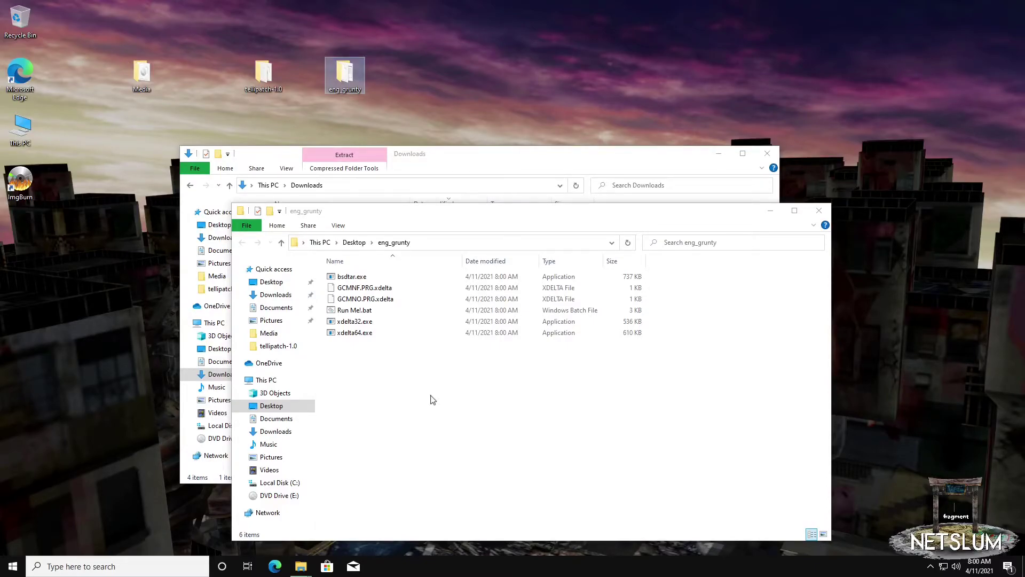
Move dotHack Fragment (1.0).iso from the tellipatch-1.0 folder into the eng_grunty folder
left_click(514, 160)
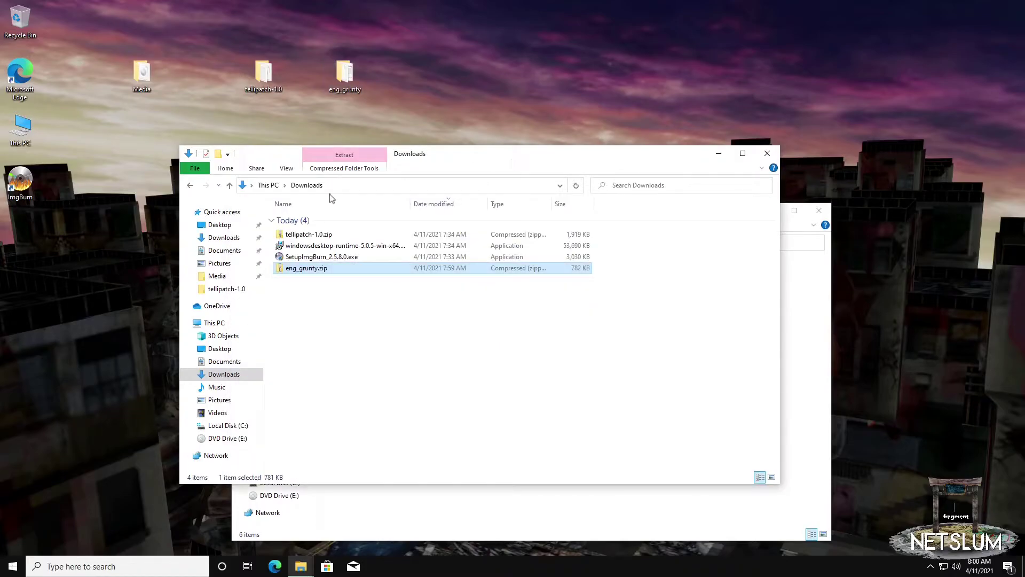
double_click(264, 69)
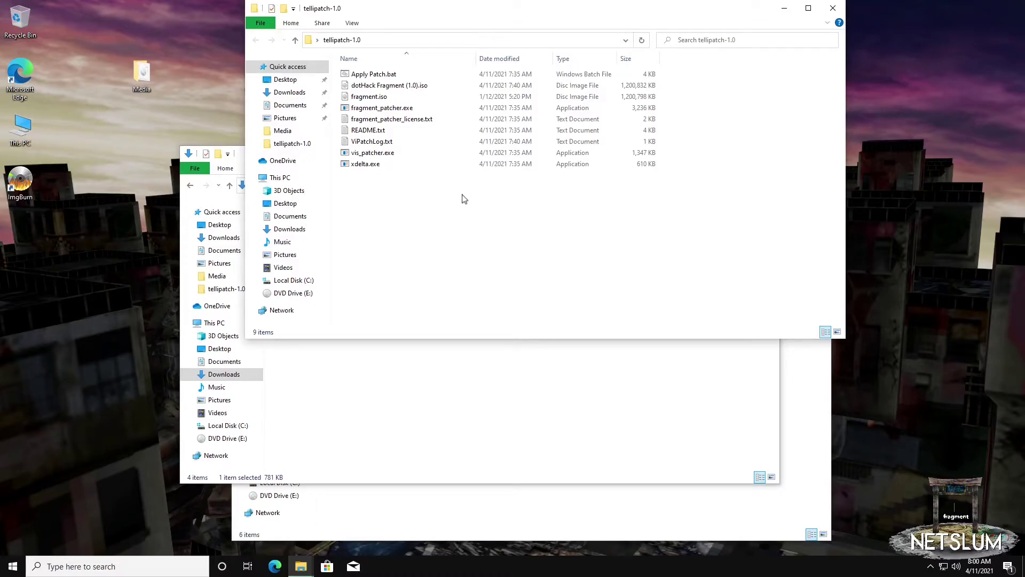
right_click(425, 84)
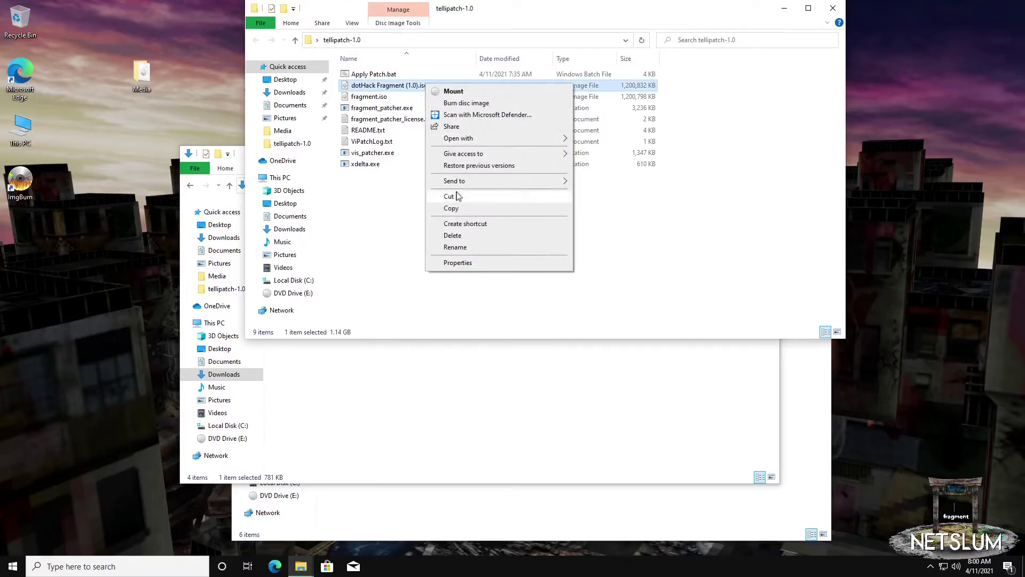
left_click(515, 197)
left_click(513, 524)
right_click(405, 414)
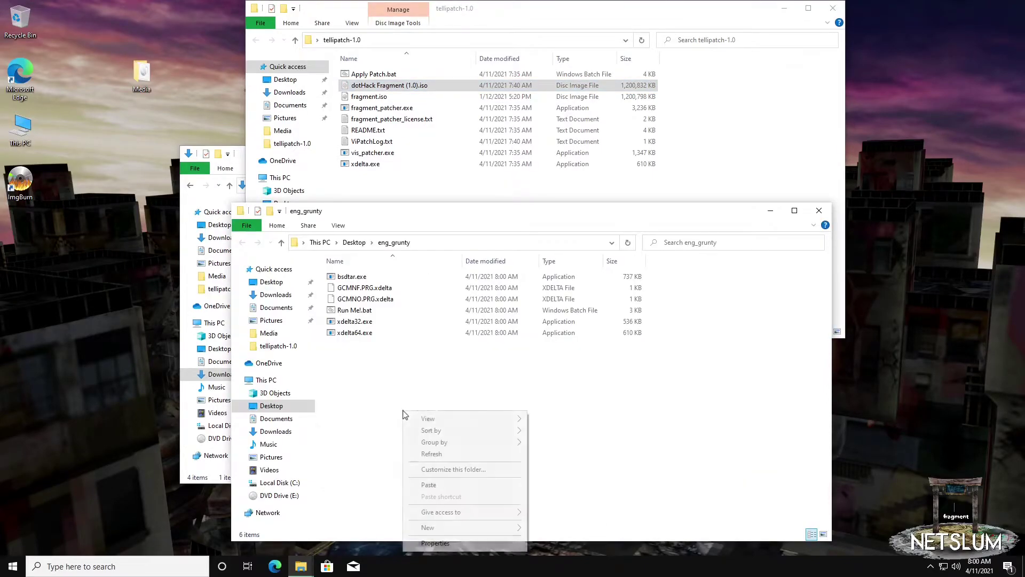
left_click(457, 486)
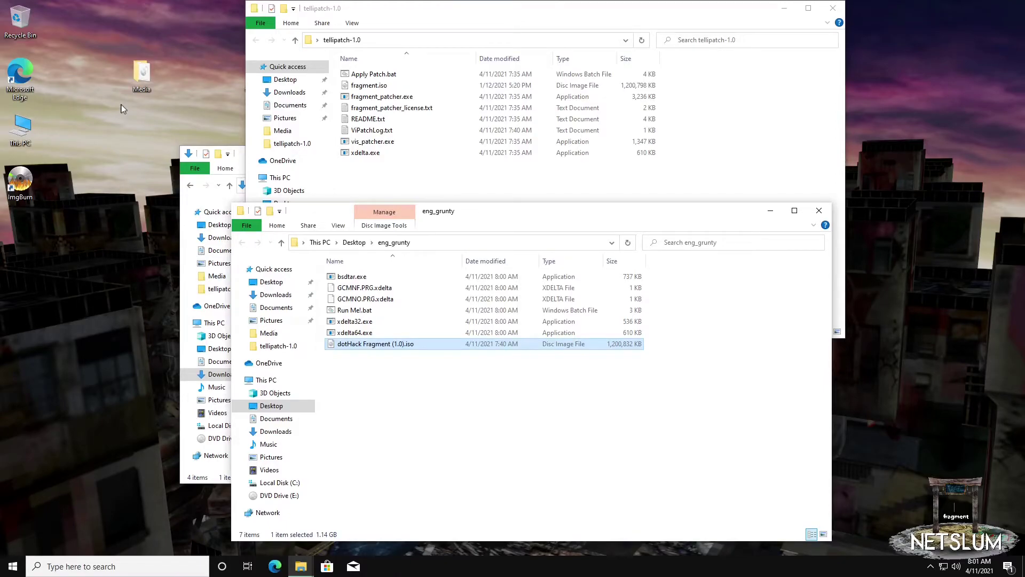
Mount dothackpart4.iso from the desktop's Media folder and open the disc's VOICE_E folder
double_click(141, 74)
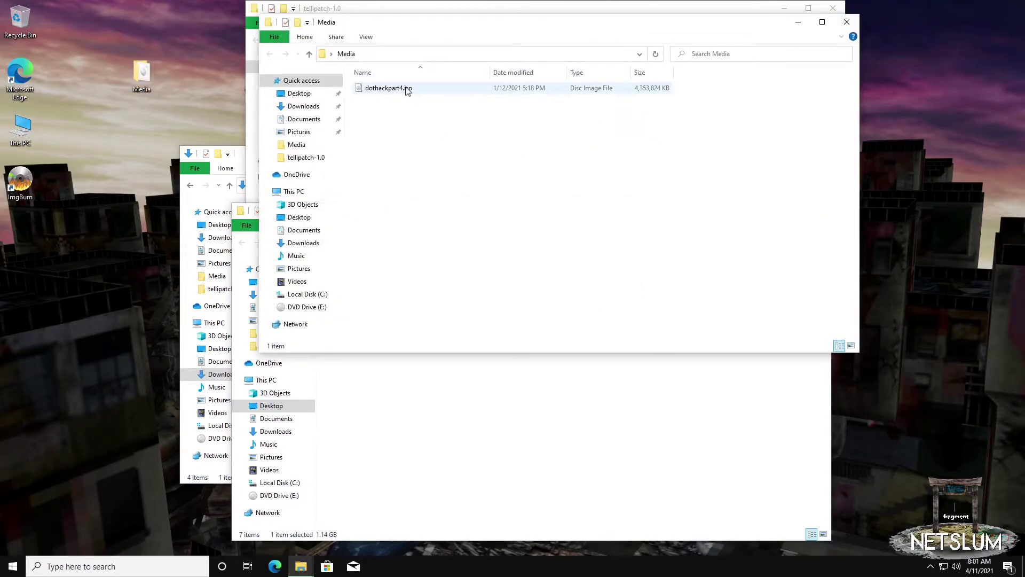
double_click(406, 89)
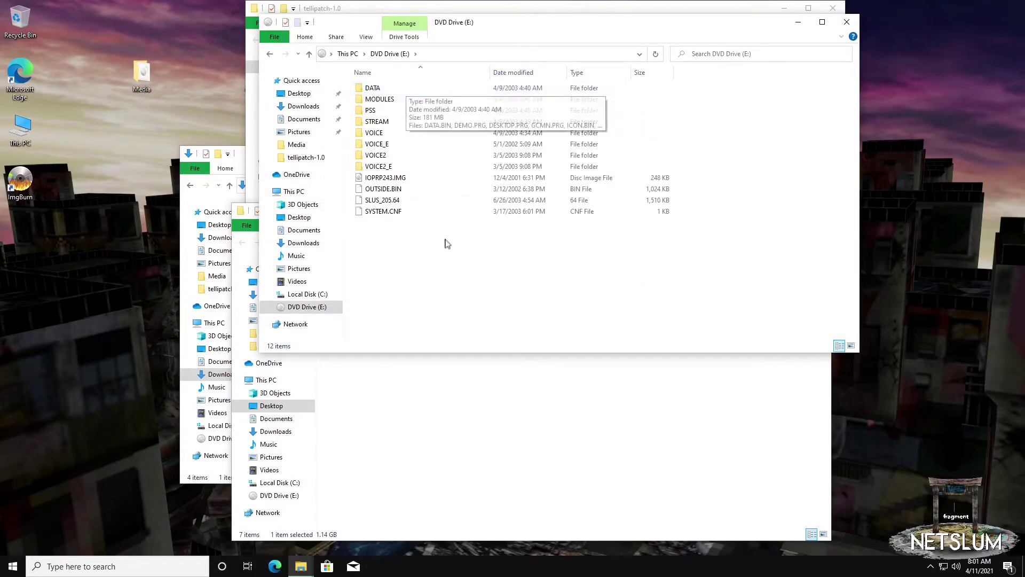
double_click(377, 145)
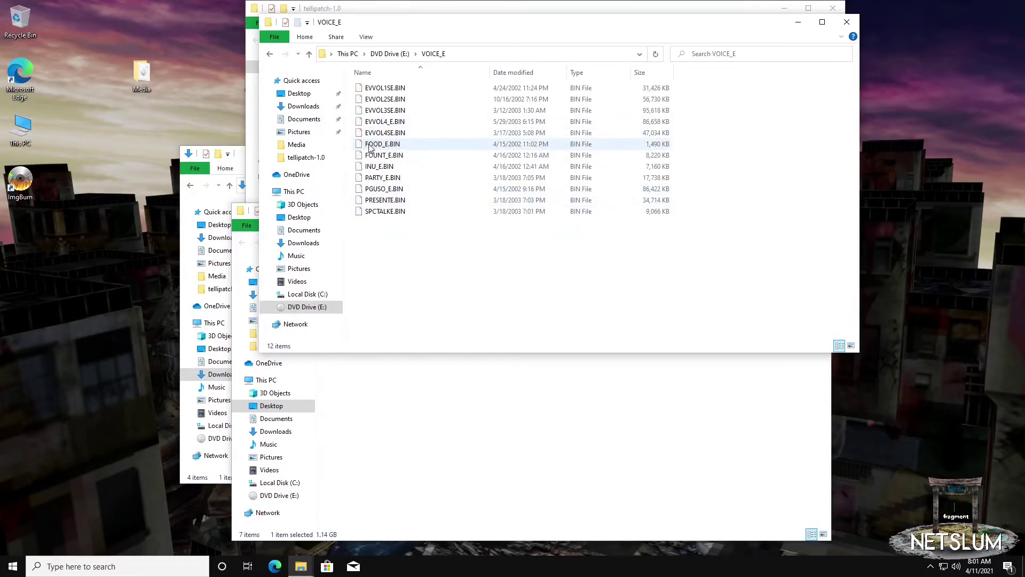
Copy FOOD_E.BIN from the mounted disc's VOICE_E folder into the eng_grunty folder
left_click(395, 148)
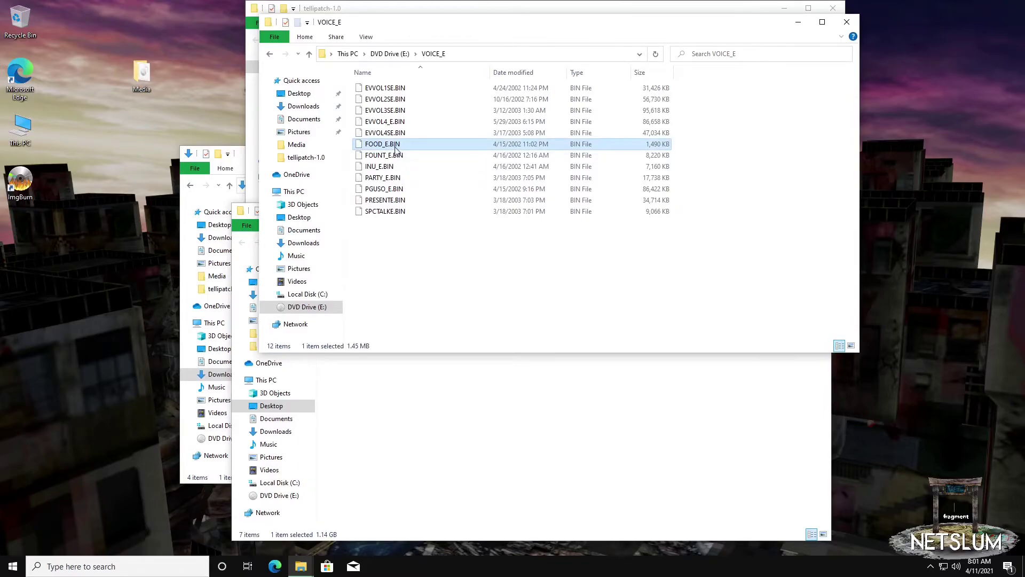
right_click(395, 149)
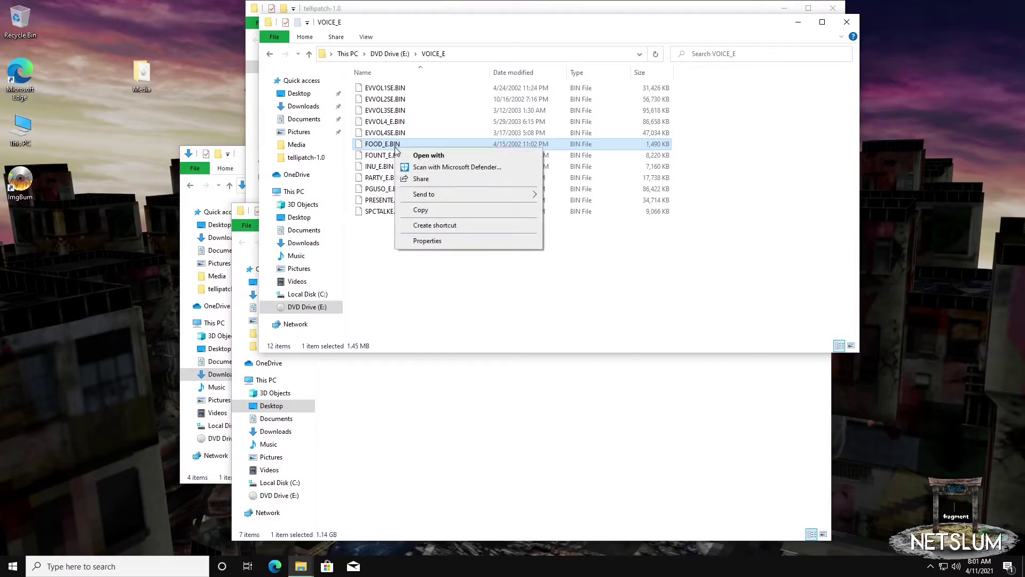
left_click(422, 211)
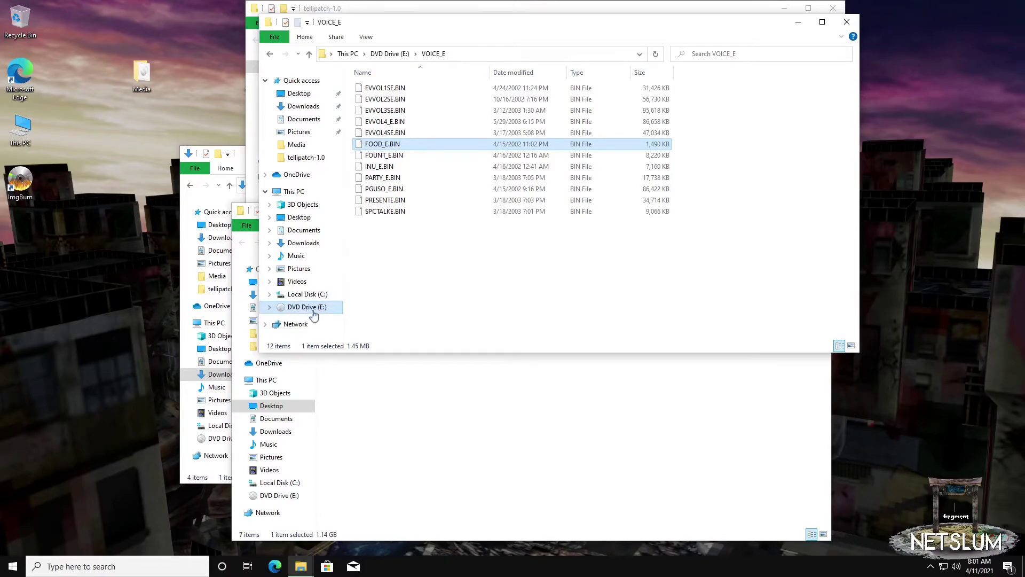
left_click(410, 414)
right_click(398, 406)
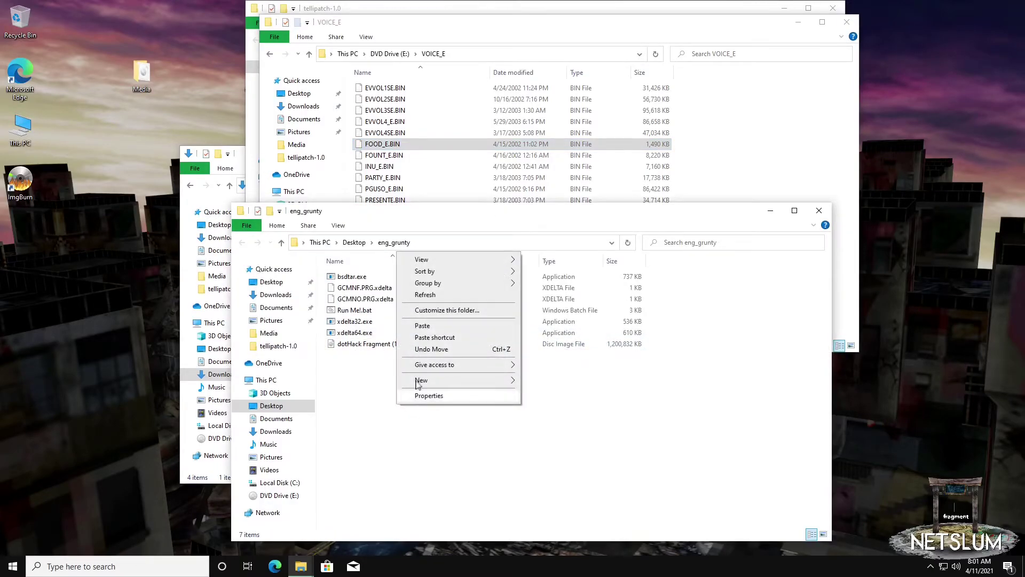
left_click(423, 326)
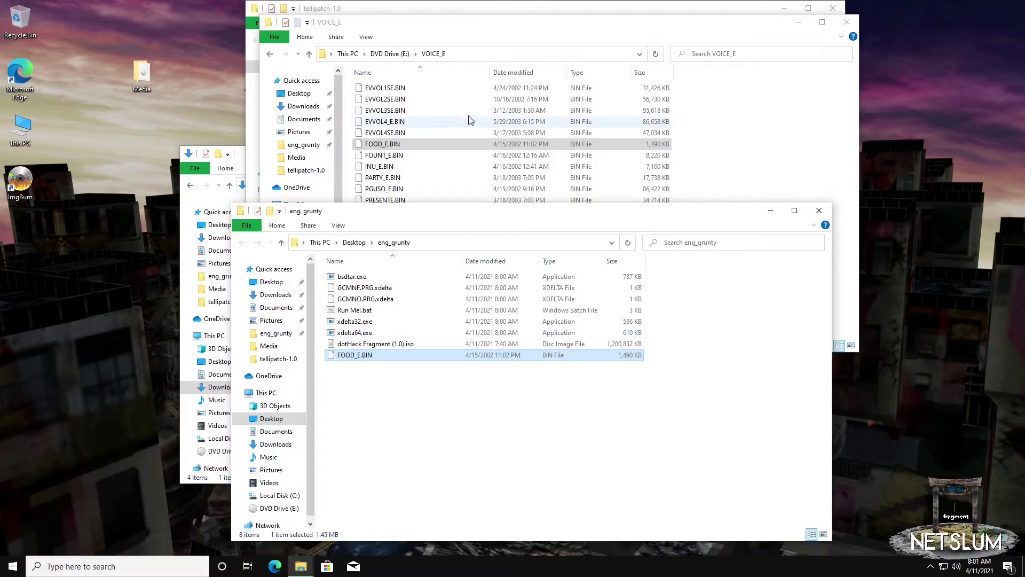
Close the VOICE_E and tellipatch-1.0 folder windows, keeping eng_grunty open
left_click(847, 22)
left_click(404, 433)
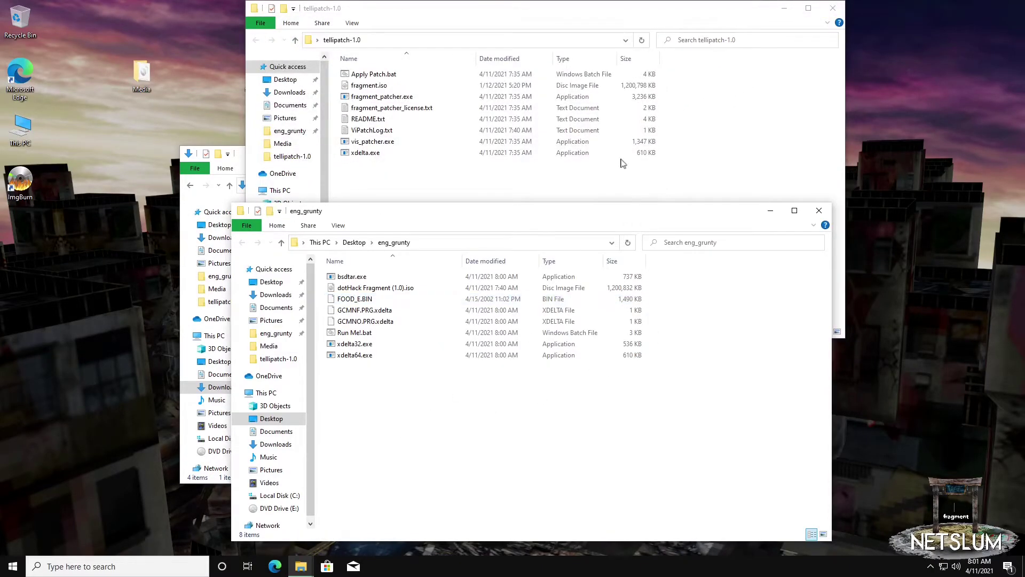
left_click(837, 9)
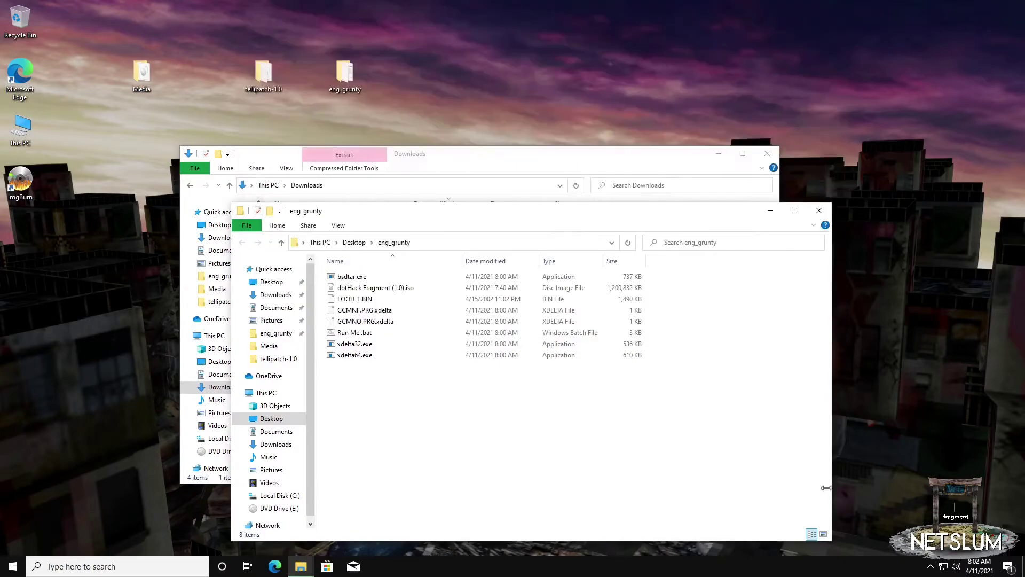
Run "Run Me!.bat" from the eng_grunty folder, allowing it past the SmartScreen block
double_click(371, 335)
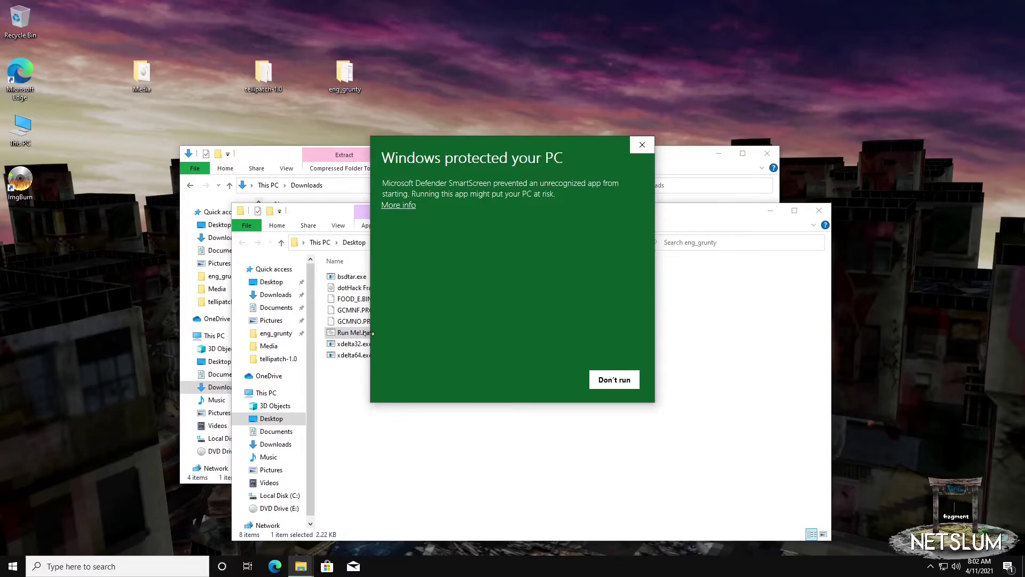
left_click(406, 205)
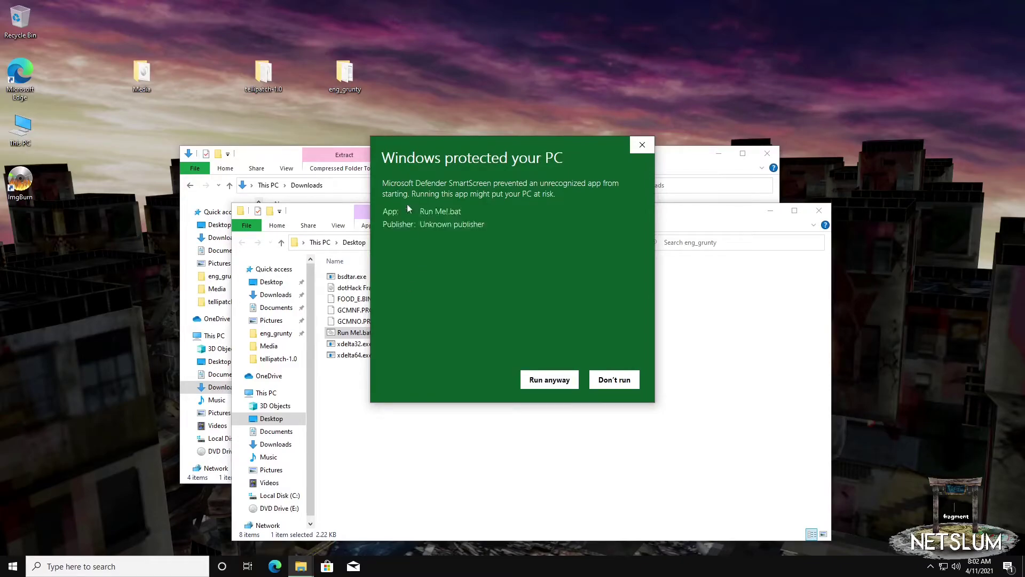
left_click(534, 381)
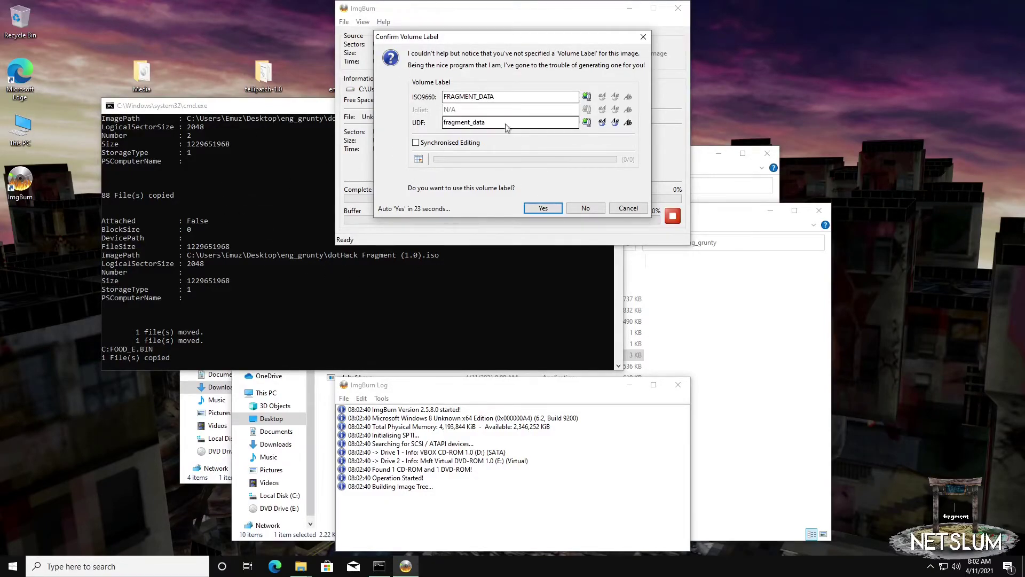
Shorten the UDF volume label to "fragment", apply it to the image's other labels and accept it
left_click_drag(495, 123, 477, 124)
key("BackSpace")
key("BackSpace")
key("BackSpace")
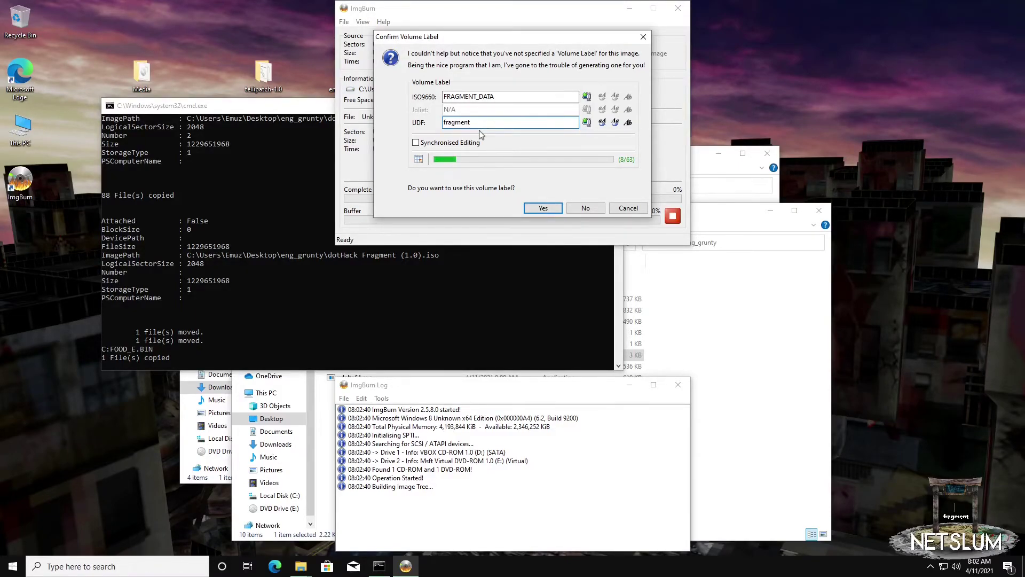
left_click(587, 123)
left_click(544, 208)
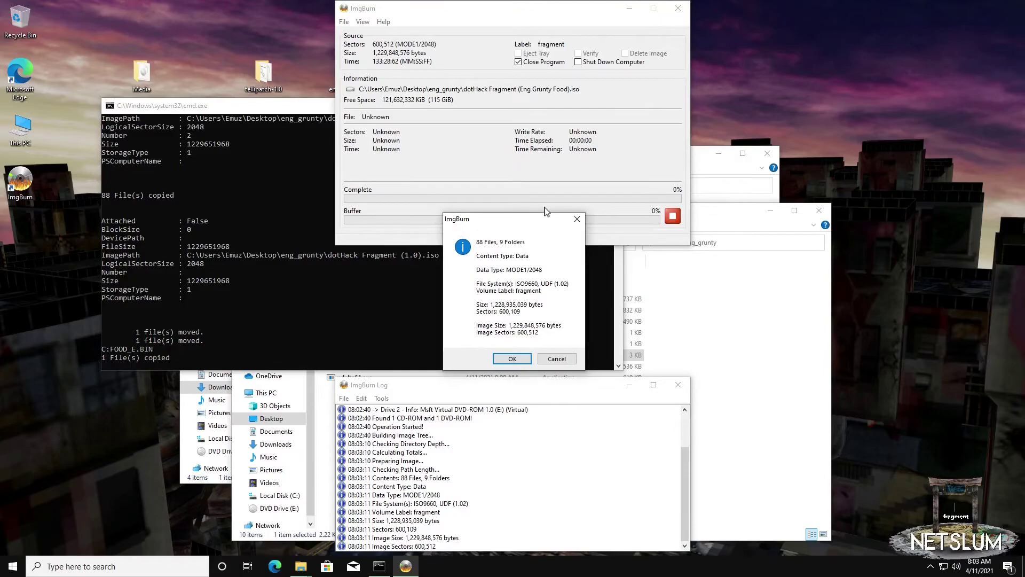
Approve the ImgBurn image summary to build the ISO, then select dotHack Fragment (Eng Grunty Food).iso in the eng_grunty folder
left_click(511, 360)
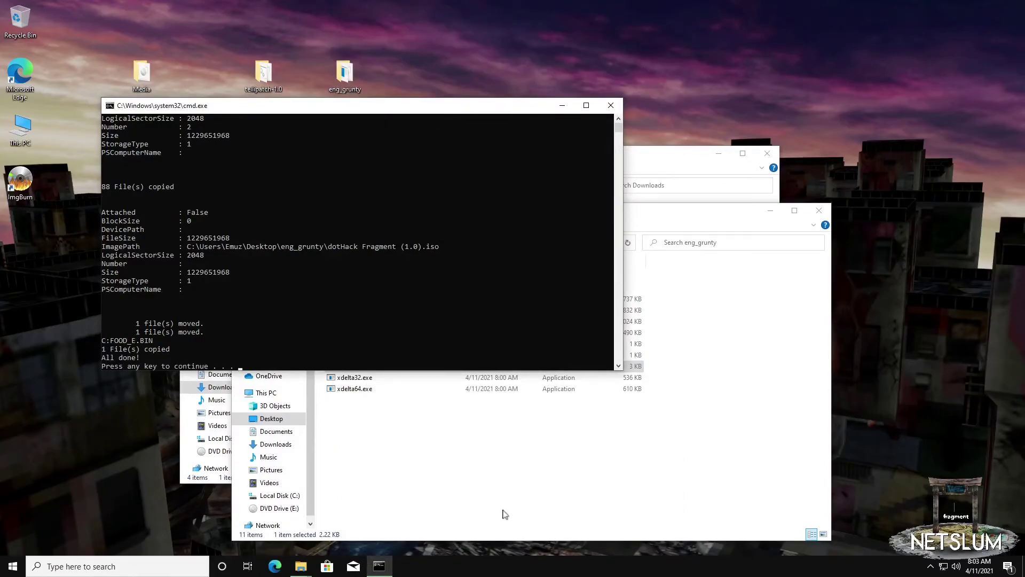
left_click(498, 497)
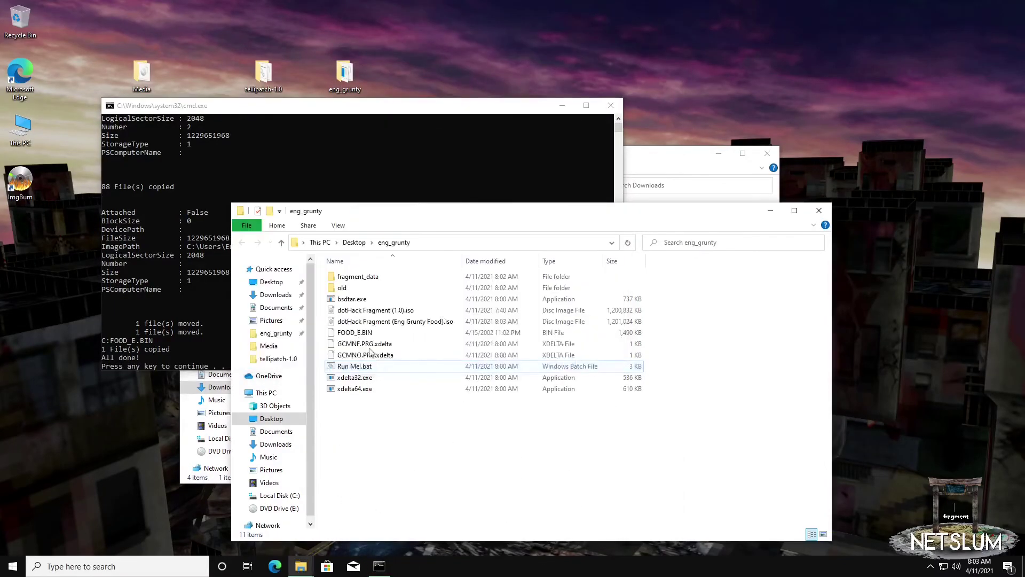
left_click(419, 321)
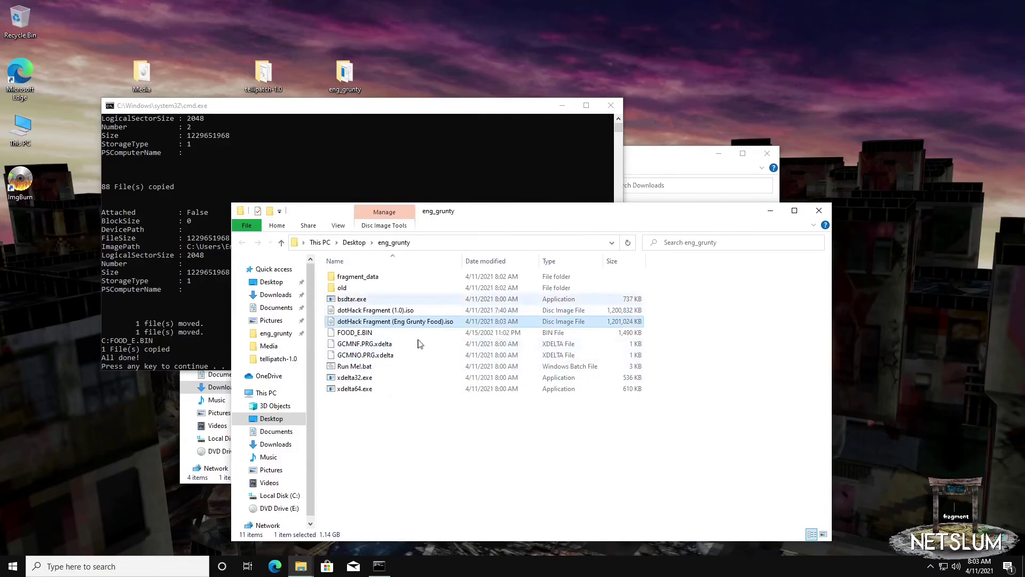